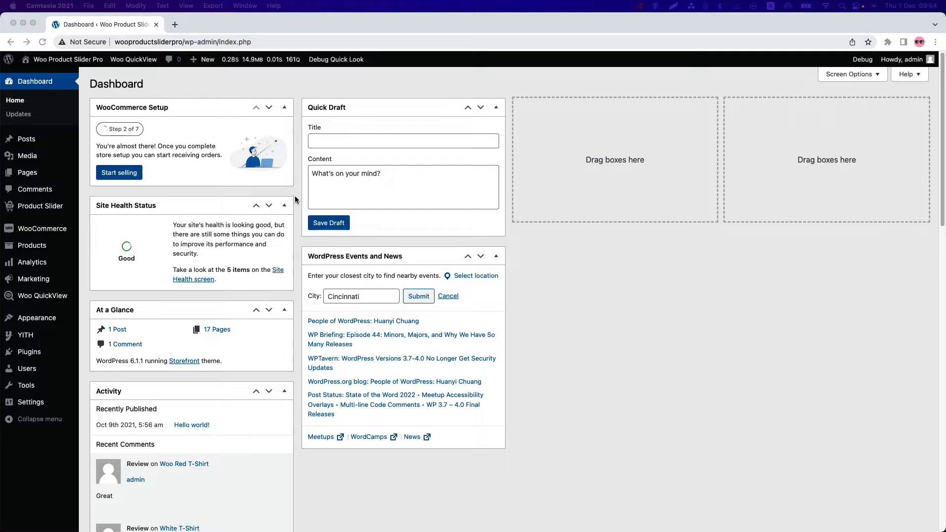
Add a new product slider and title it "Test".
click(295, 199)
mouse_move(45, 209)
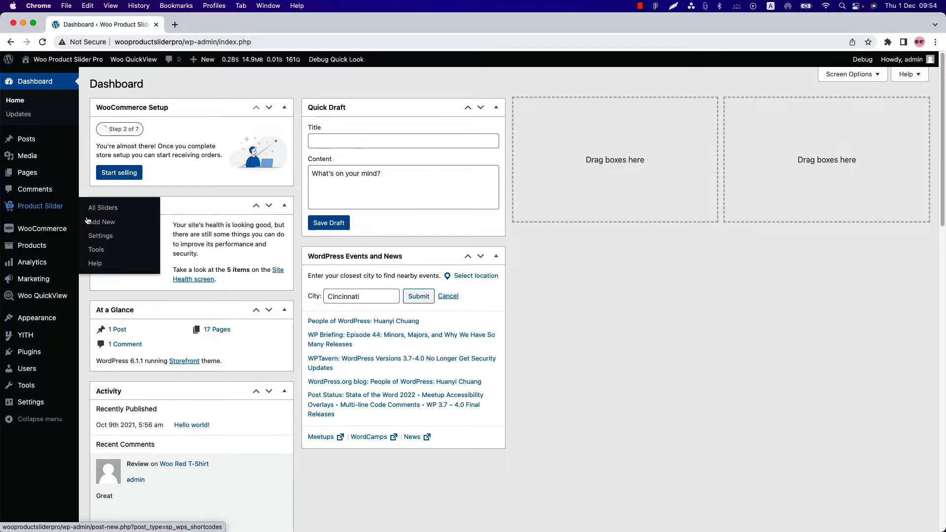
click(103, 209)
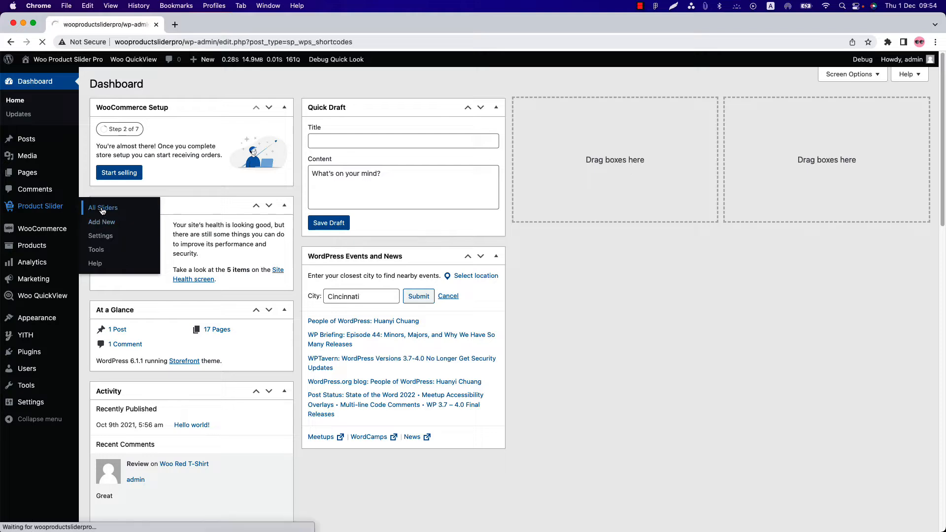
click(161, 84)
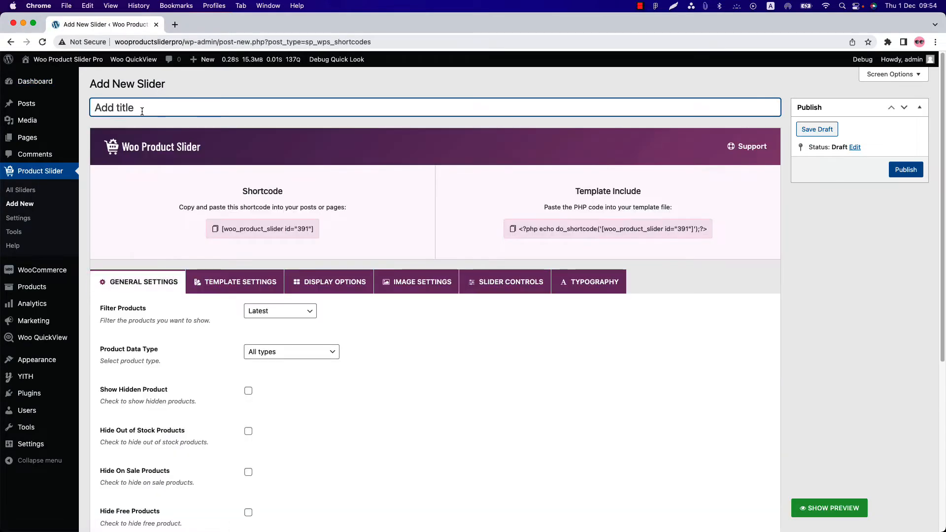
text(Test)
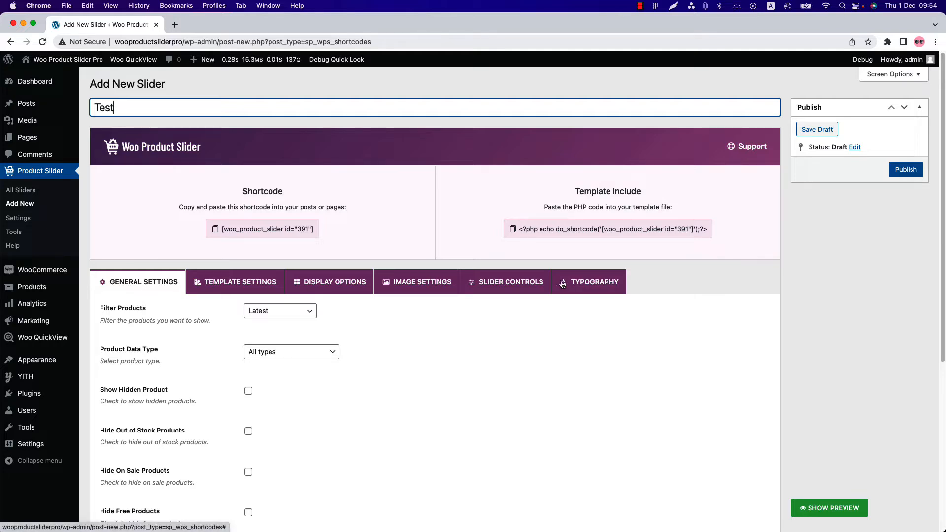
Switch the slider's template type to pre-made, select Template Two and show its live preview.
click(195, 284)
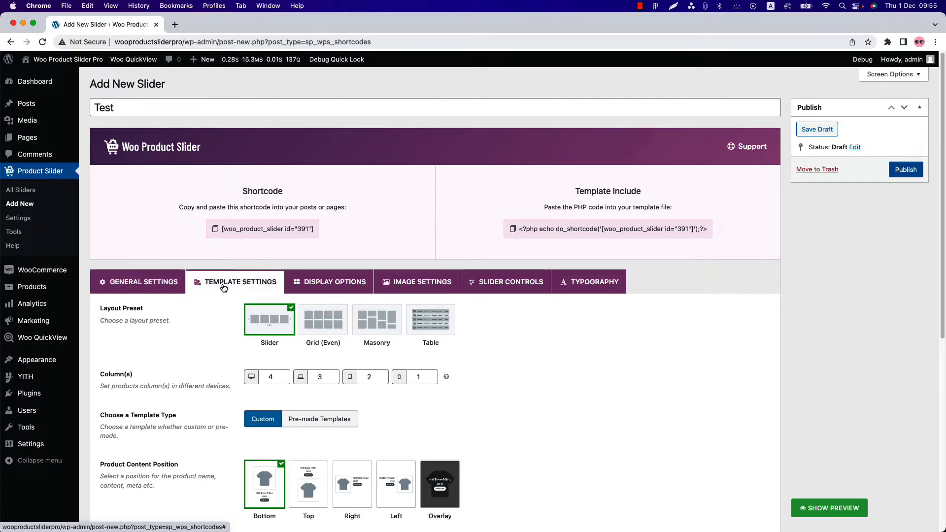
scroll(223, 333, down, 5)
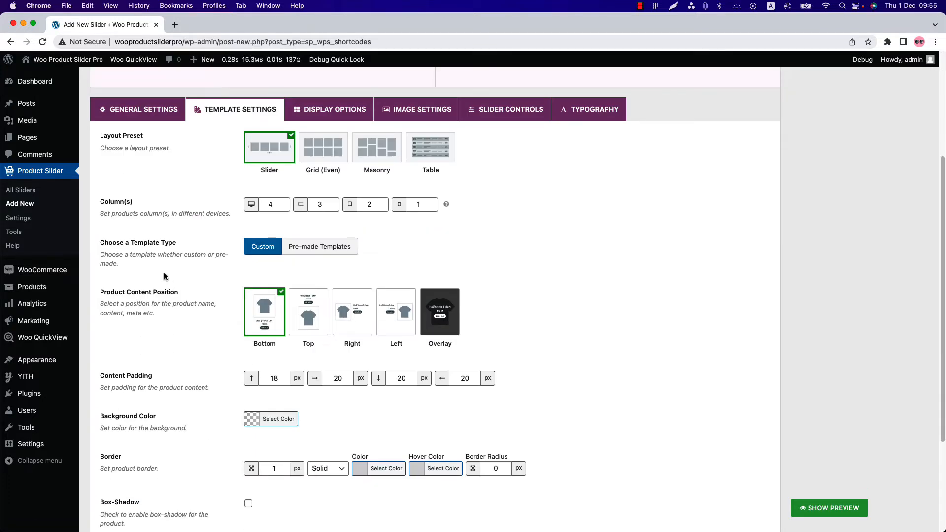
click(317, 252)
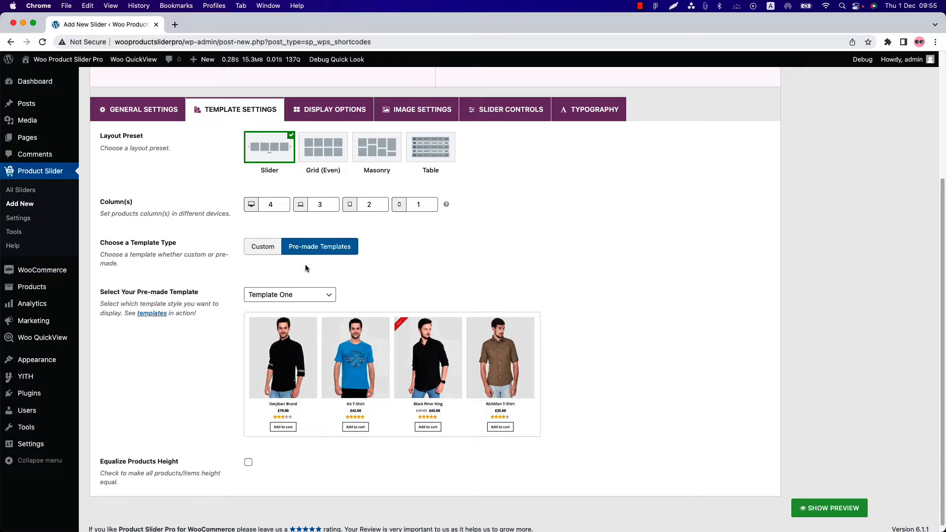
click(300, 295)
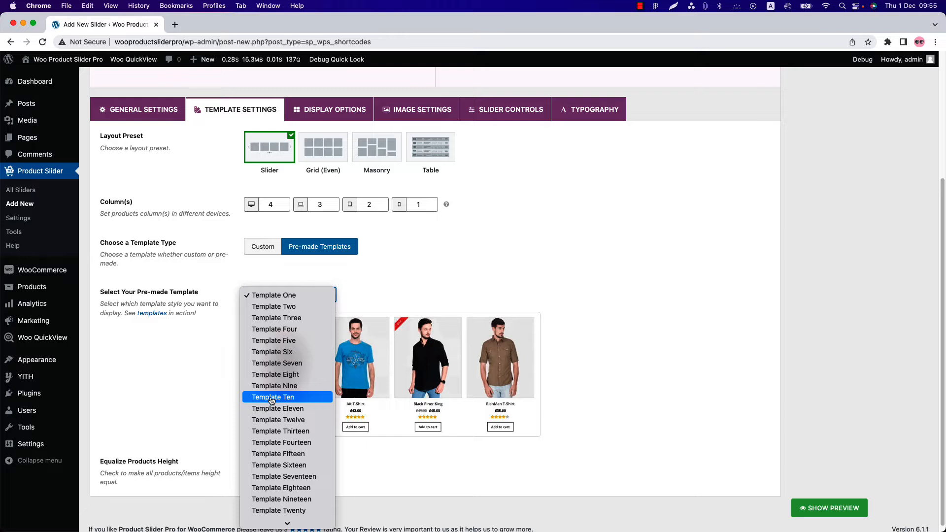
click(286, 308)
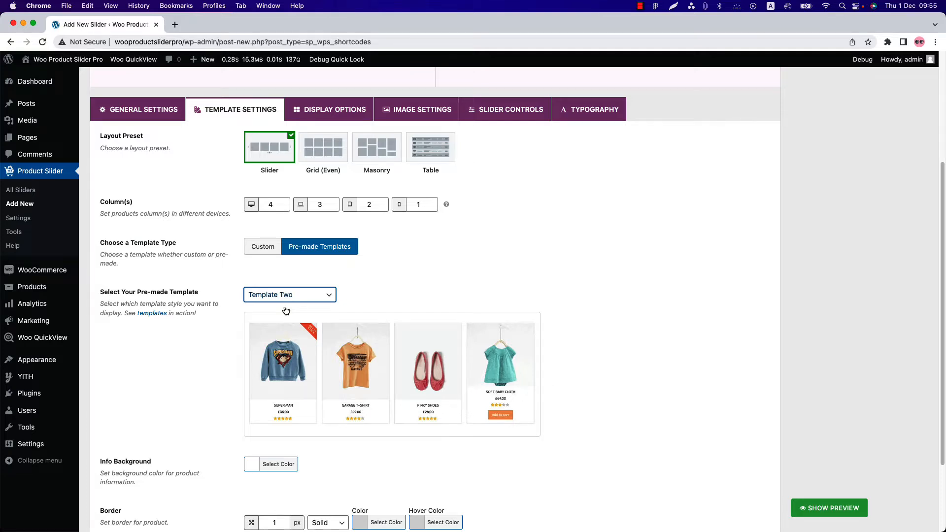
scroll(243, 423, down, 5)
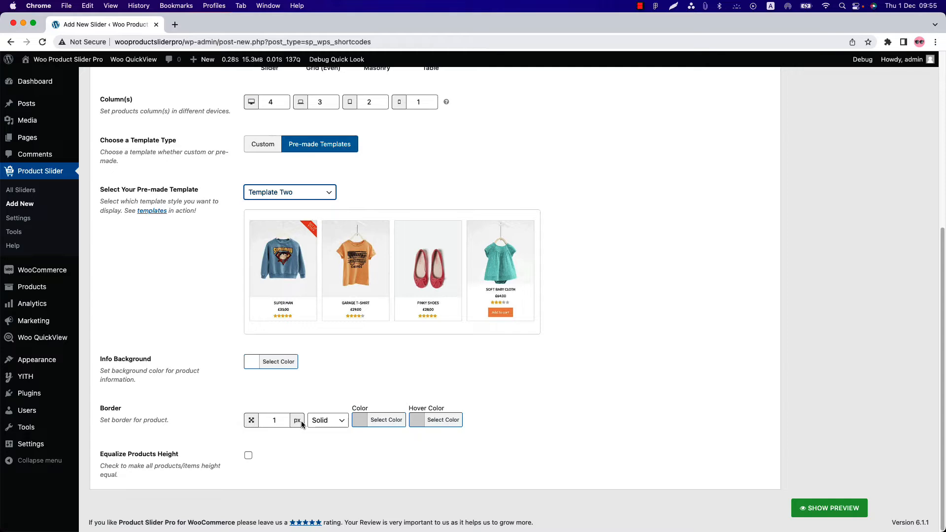
click(802, 511)
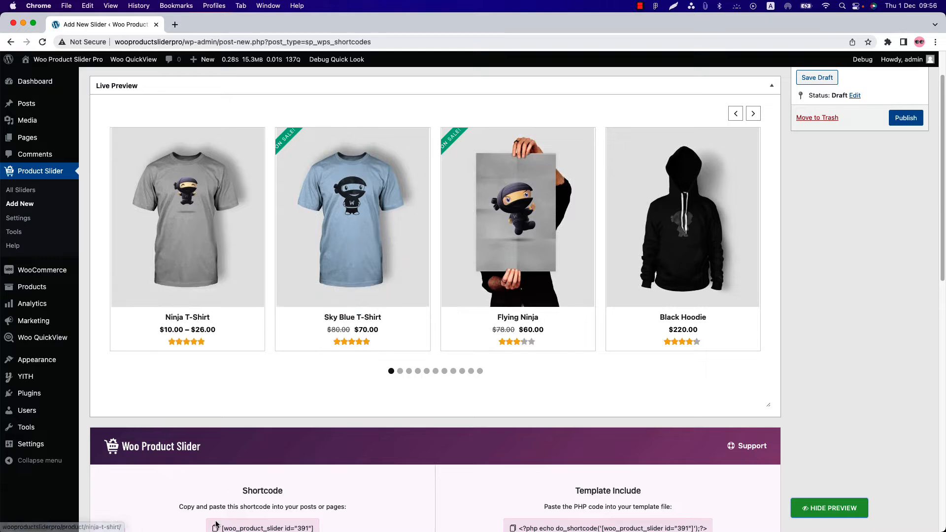
Set Template Two's info background to a light green and refresh the live preview.
scroll(215, 470, down, 10)
scroll(215, 471, down, 2)
click(286, 362)
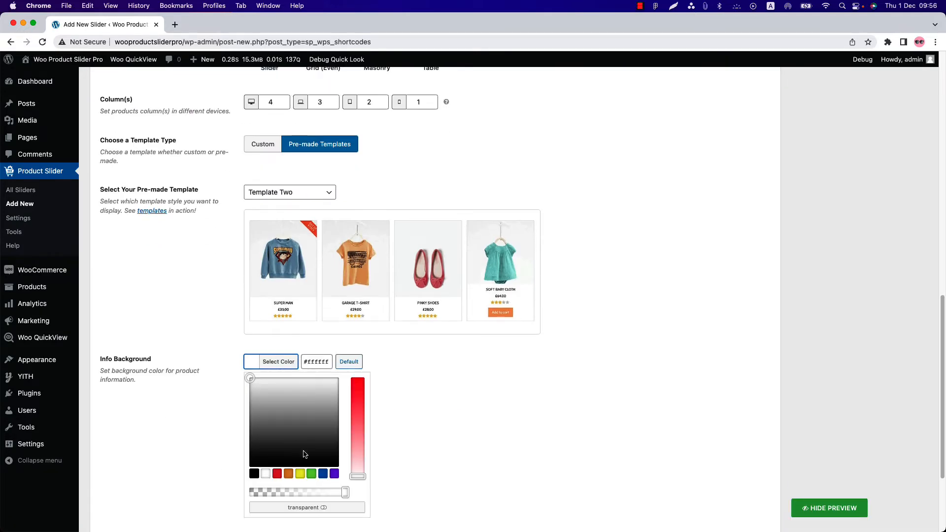
click(312, 474)
click(356, 453)
click(464, 446)
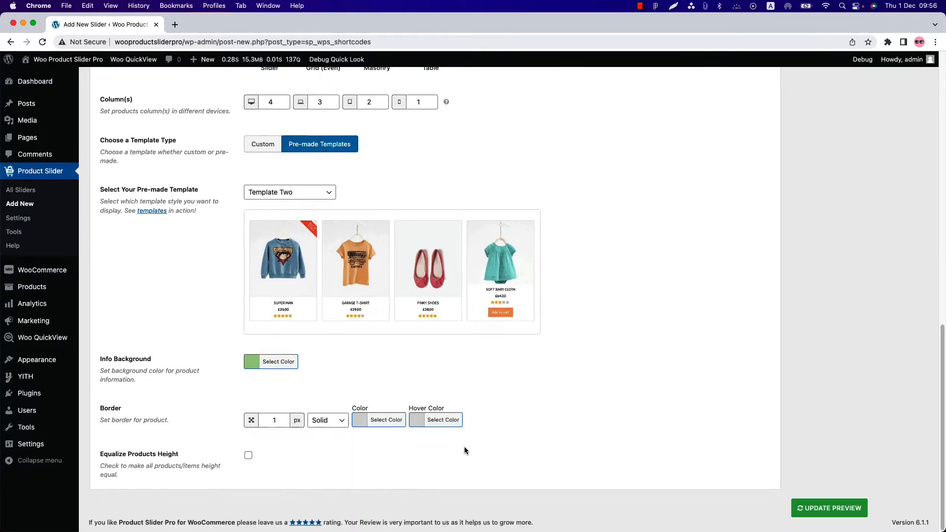
click(829, 508)
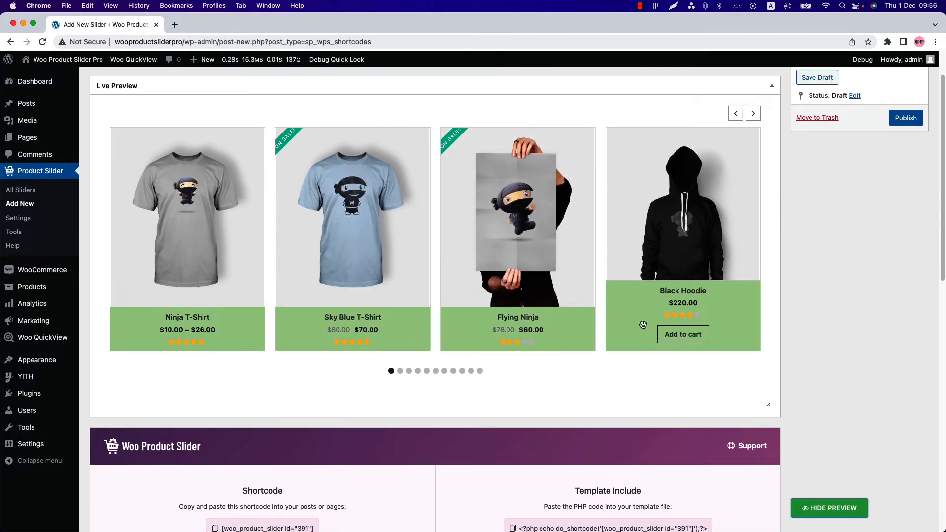
Change the pre-made template to Template Five and refresh the live preview.
scroll(377, 383, down, 10)
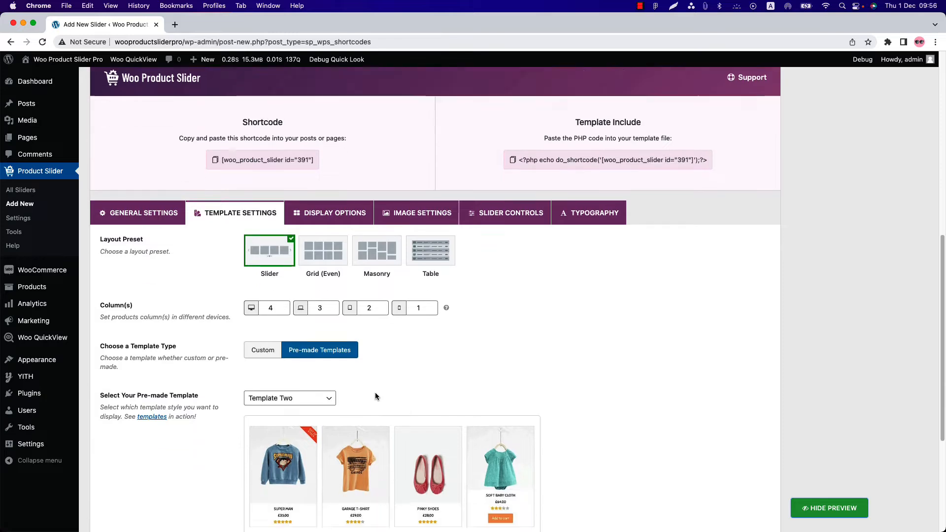
click(293, 252)
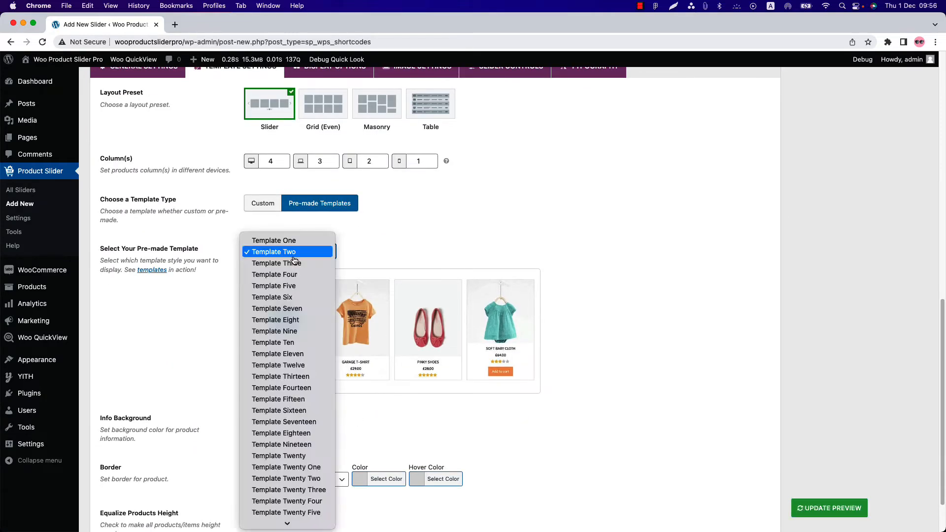
click(291, 287)
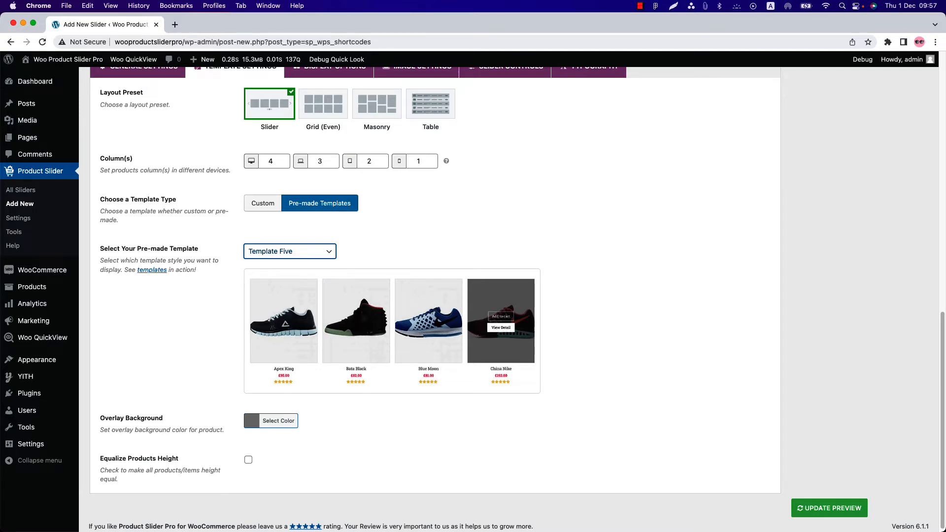
click(829, 508)
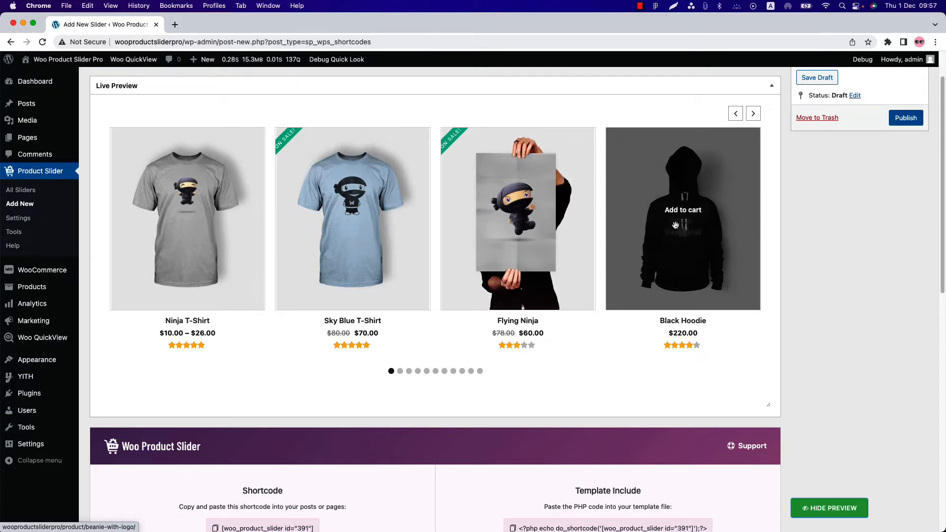
In the display options, set the Add to Cart button's border color and border hover color to white.
scroll(679, 221, down, 8)
click(340, 270)
scroll(338, 417, down, 20)
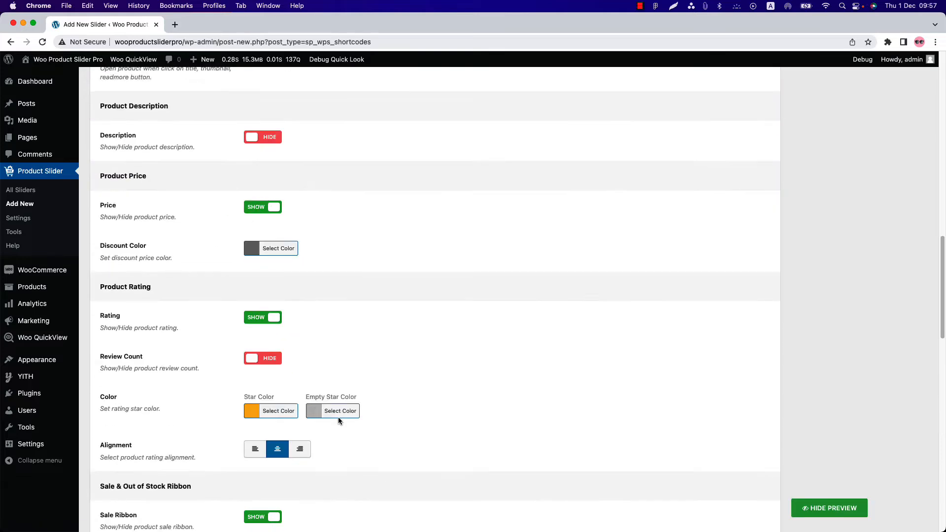
scroll(338, 423, up, 3)
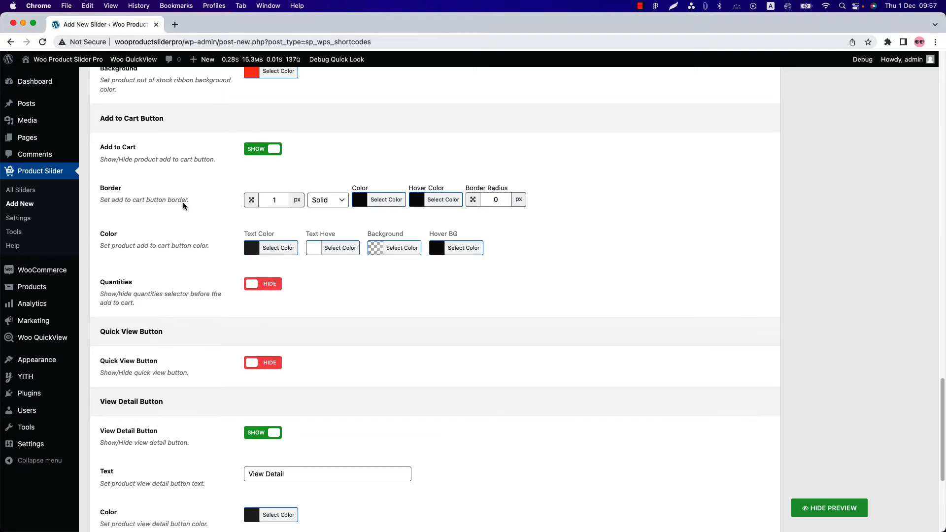
click(363, 200)
click(373, 311)
click(443, 200)
click(430, 312)
click(346, 272)
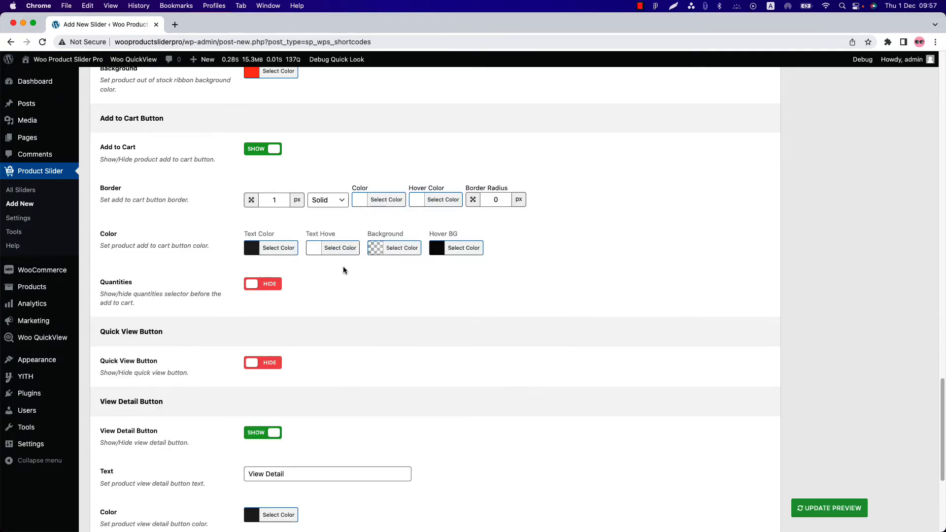
Set the Add to Cart button's background color to white.
click(383, 247)
click(390, 360)
click(323, 377)
Set the View Detail button's background to white and check both overlay buttons in the refreshed live preview.
scroll(246, 417, down, 5)
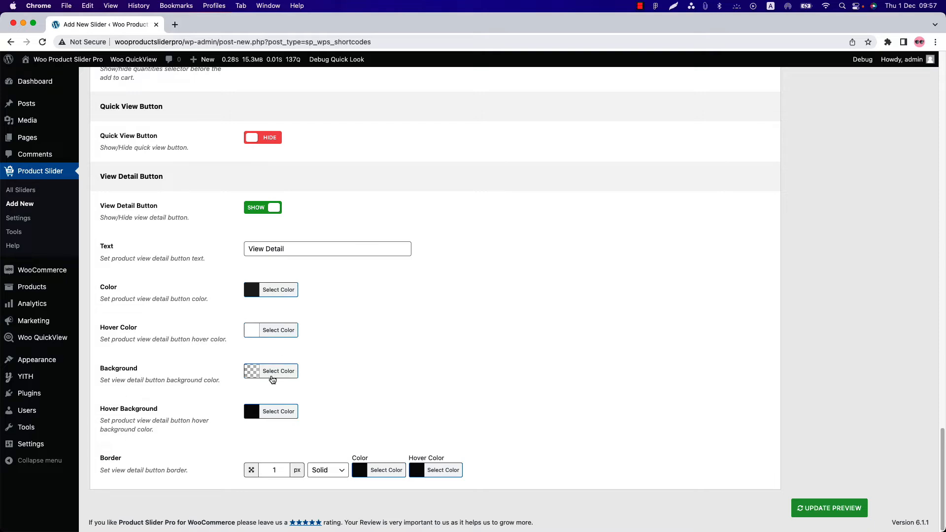
click(271, 376)
click(267, 484)
click(554, 433)
click(816, 506)
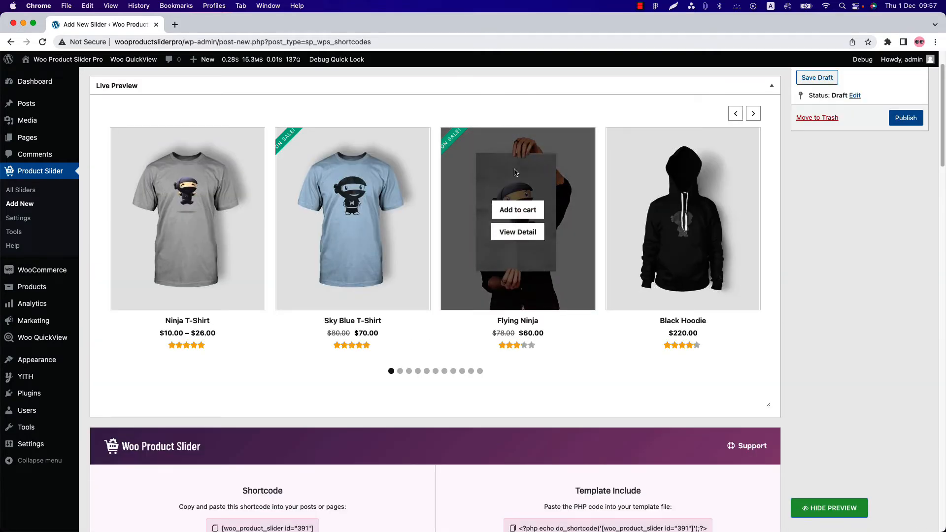
mouse_move(398, 187)
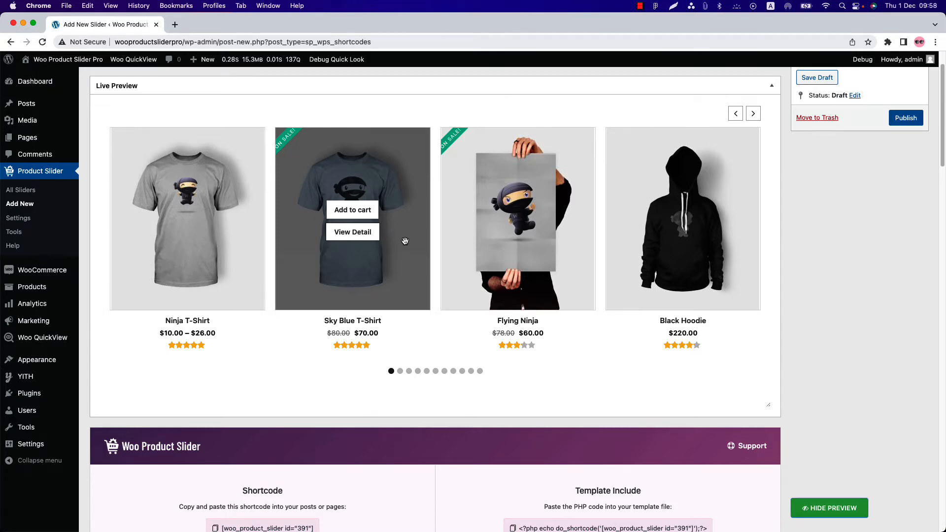
Change the pre-made template to Template Twenty.
scroll(315, 417, down, 15)
scroll(315, 417, up, 8)
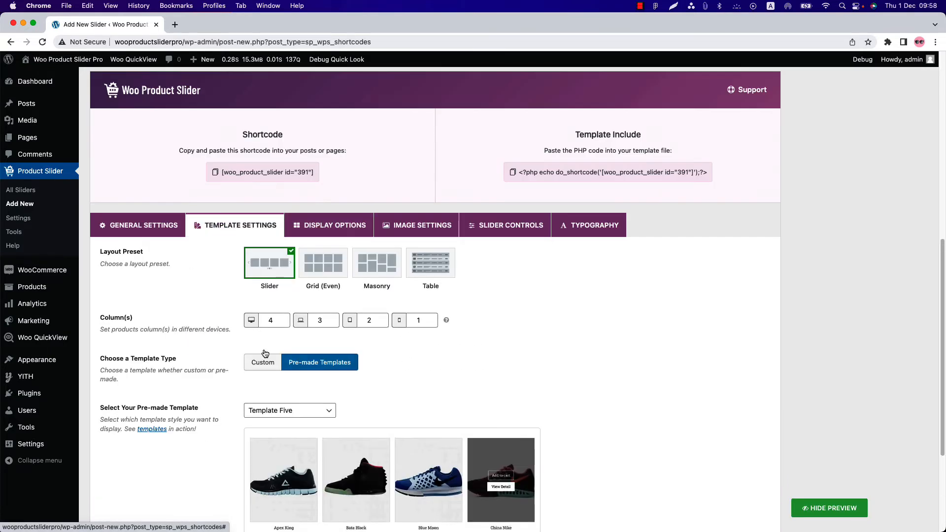
scroll(305, 295, down, 3)
click(296, 253)
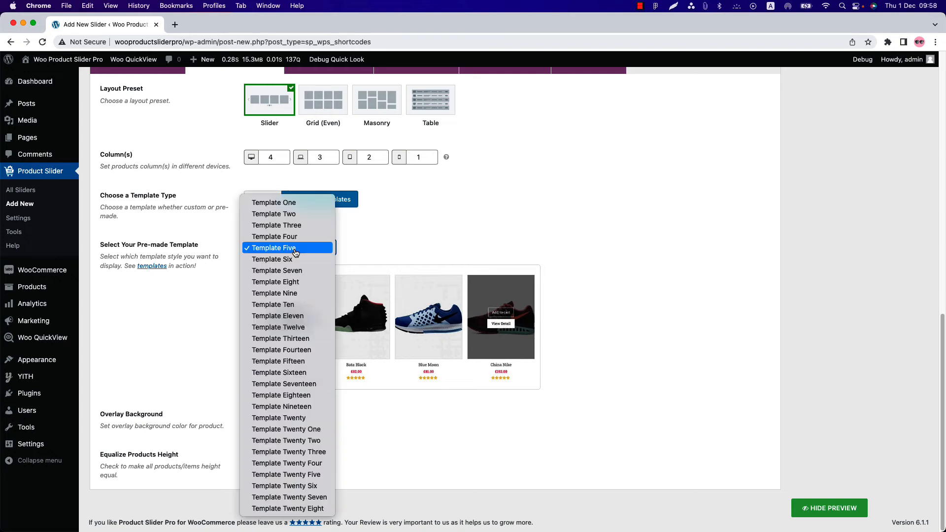
click(299, 423)
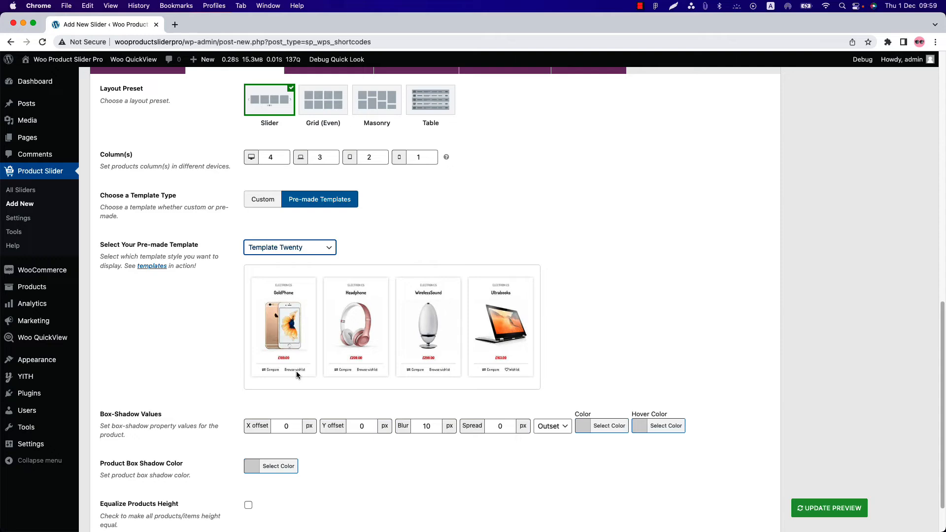
Review the display options down to the wishlist and compare settings, and open the YITH WooCommerce Wishlist plugin page in a new tab.
scroll(296, 371, up, 6)
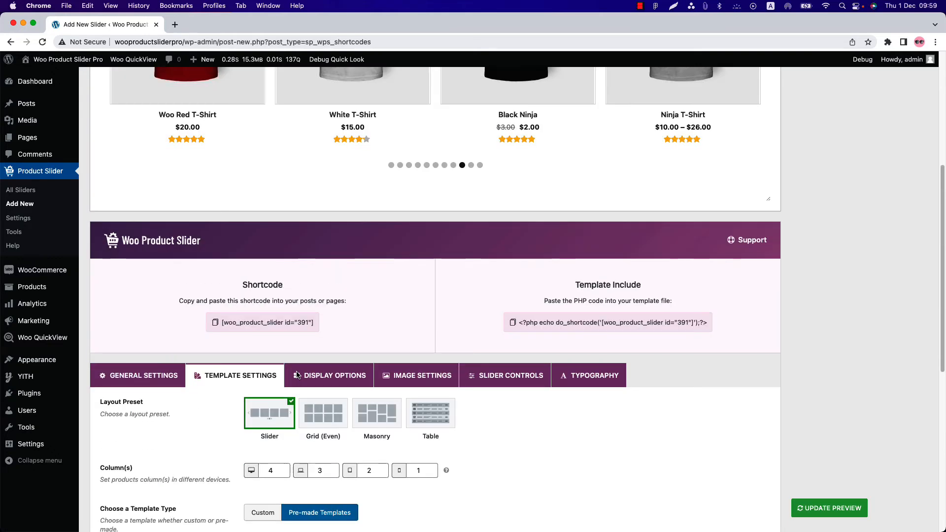
scroll(296, 371, down, 4)
click(329, 192)
scroll(309, 310, down, 6)
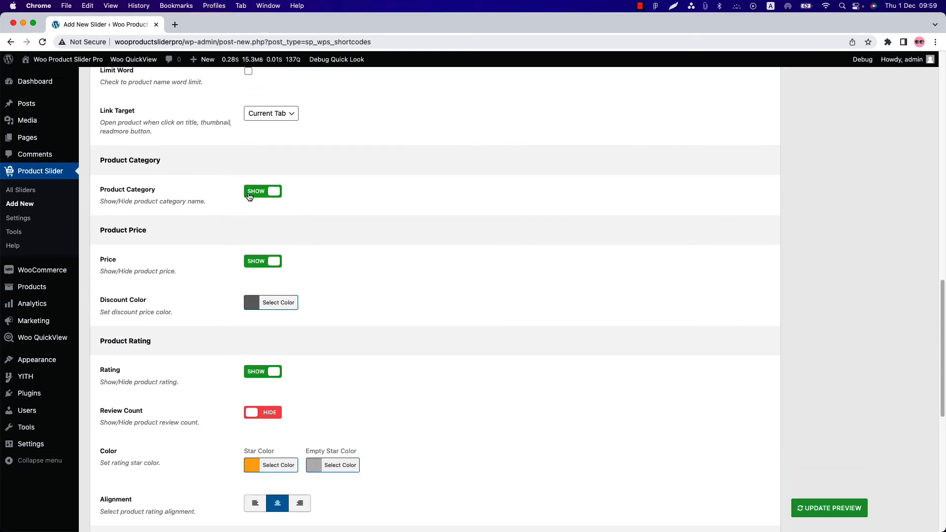
scroll(247, 210, down, 10)
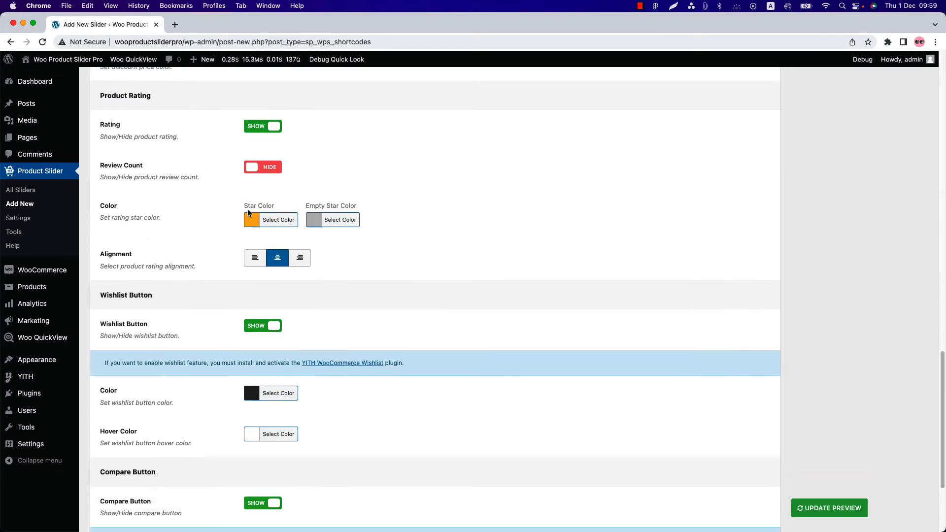
scroll(202, 286, down, 4)
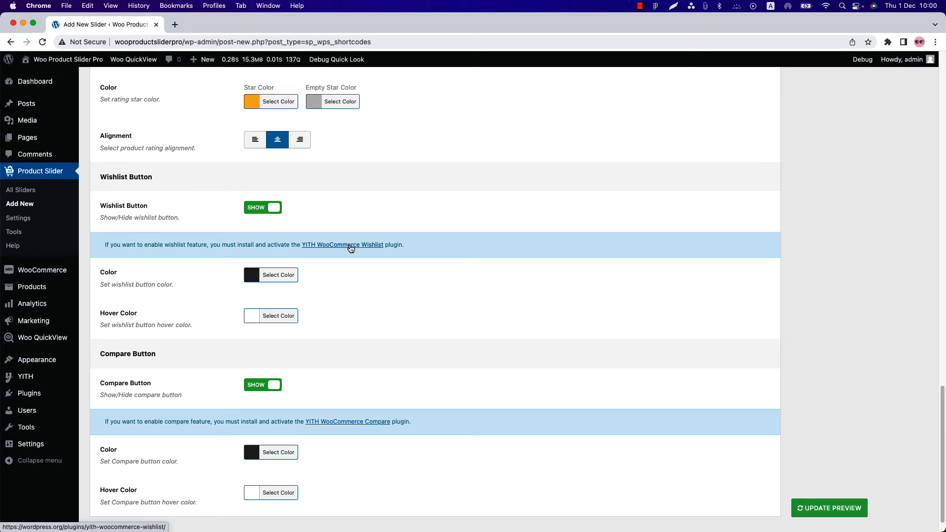
super+click(350, 245)
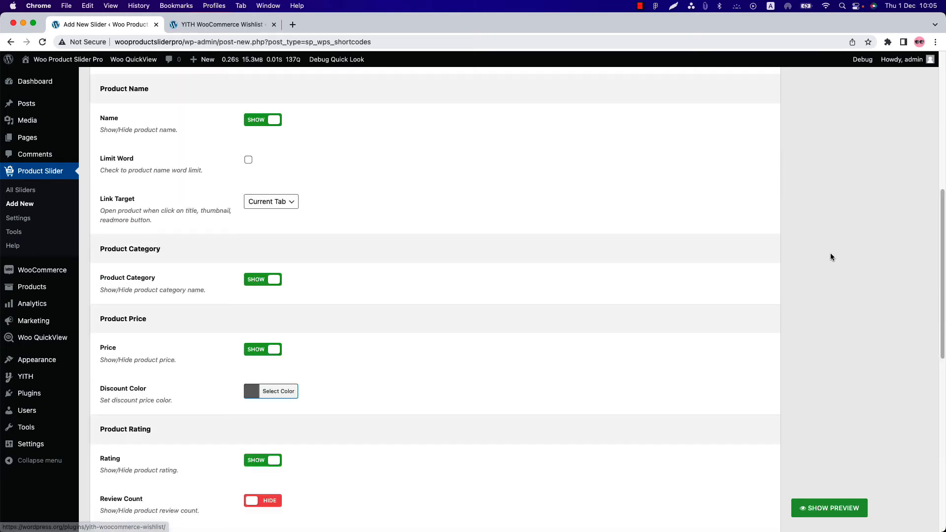
Publish the "Test" slider and start a new page in a separate tab.
scroll(831, 252, up, 8)
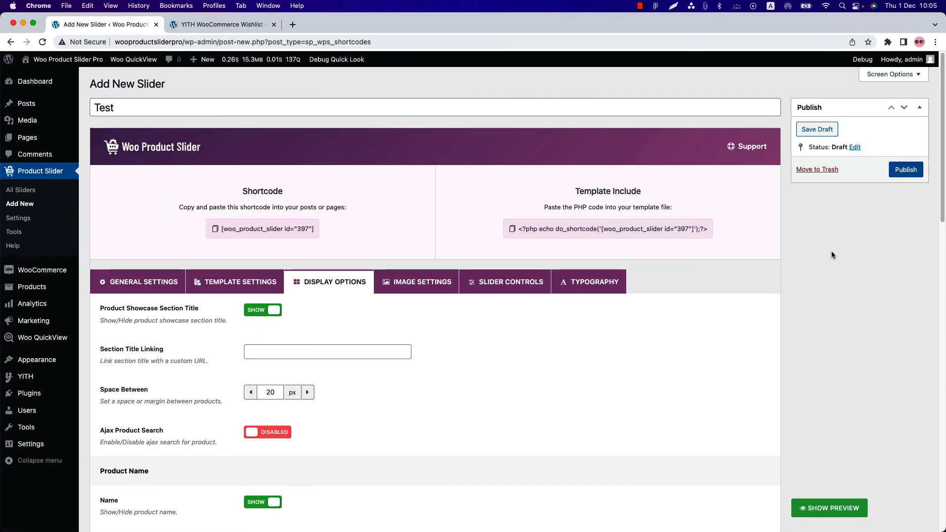
click(906, 170)
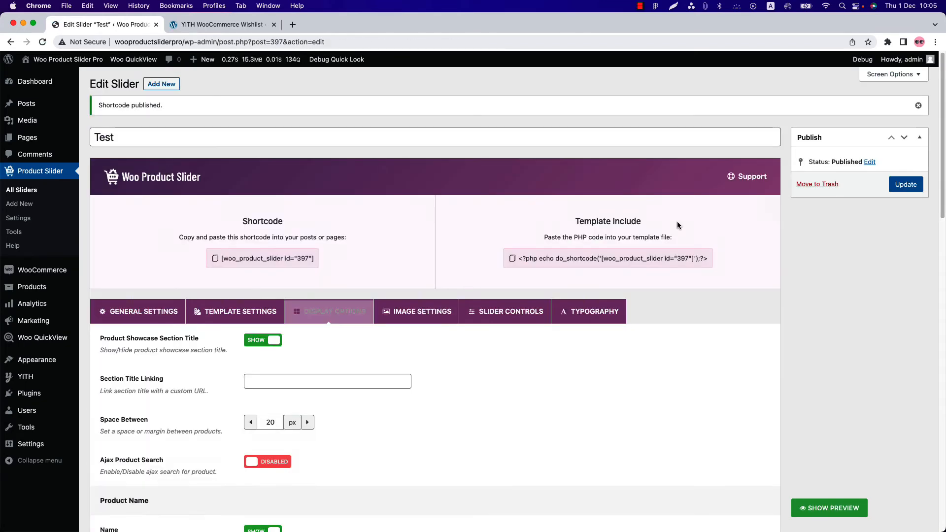
mouse_move(43, 138)
click(94, 153)
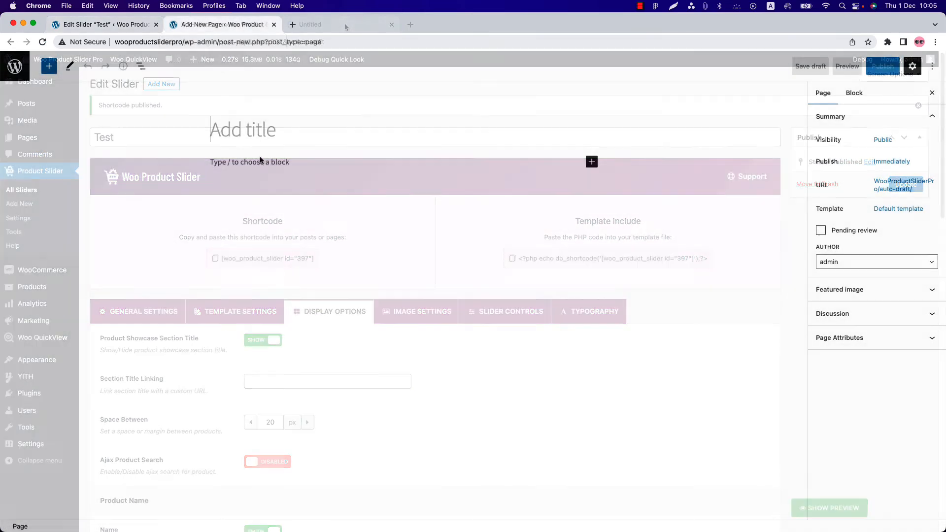
Insert a Woo Product Slider Pro block into the page and select the Test #(397) shortcode for it.
click(591, 161)
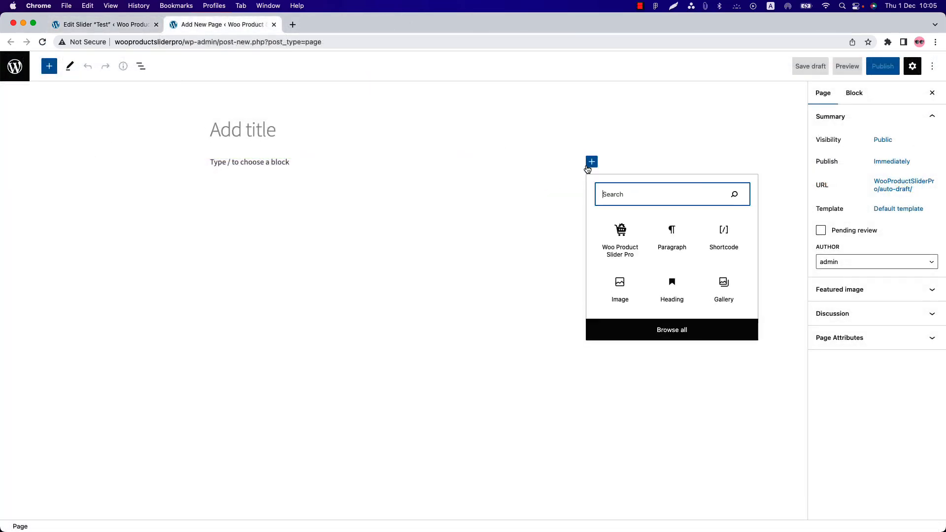
click(619, 251)
click(279, 227)
click(257, 236)
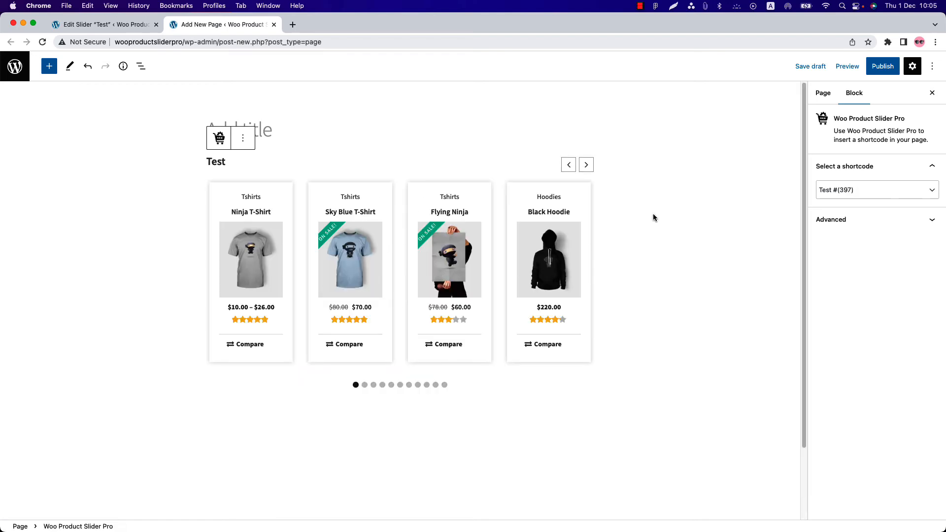
Publish the page and view the product slider on the live site.
click(868, 72)
click(865, 70)
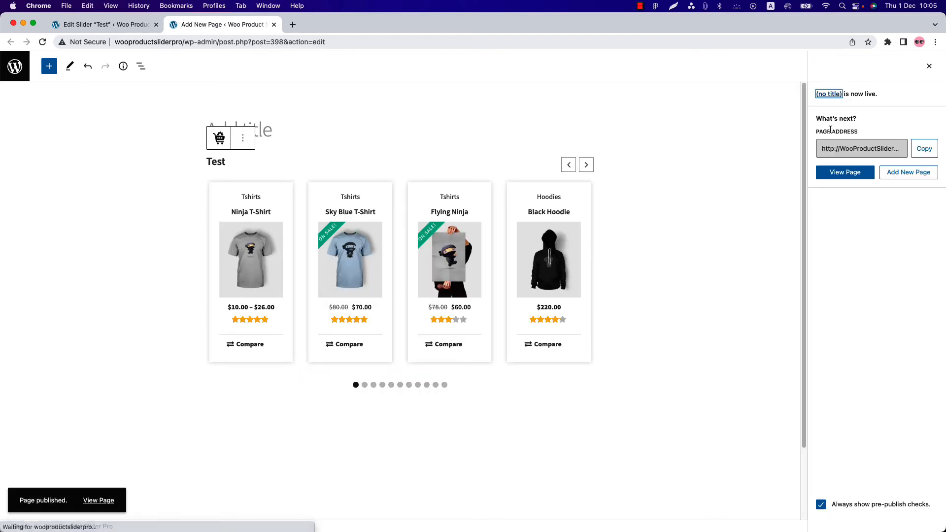
click(844, 172)
scroll(679, 294, down, 2)
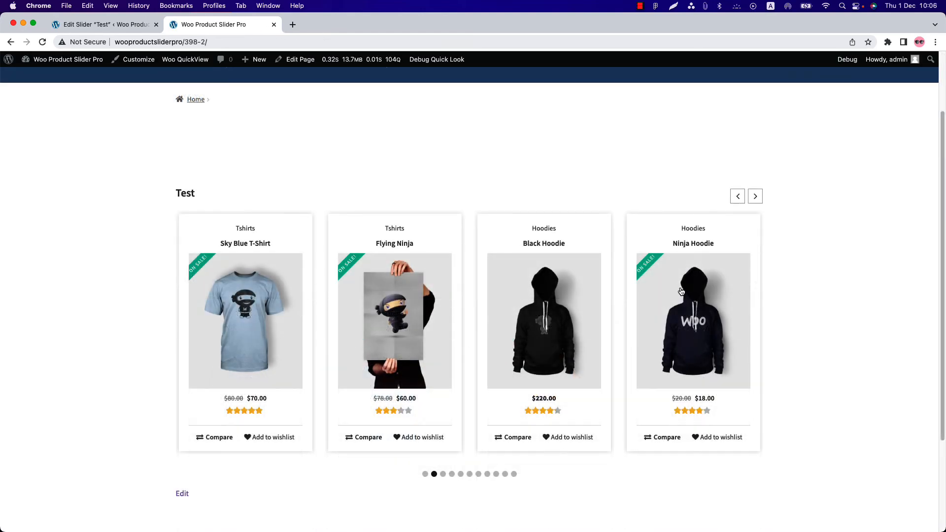